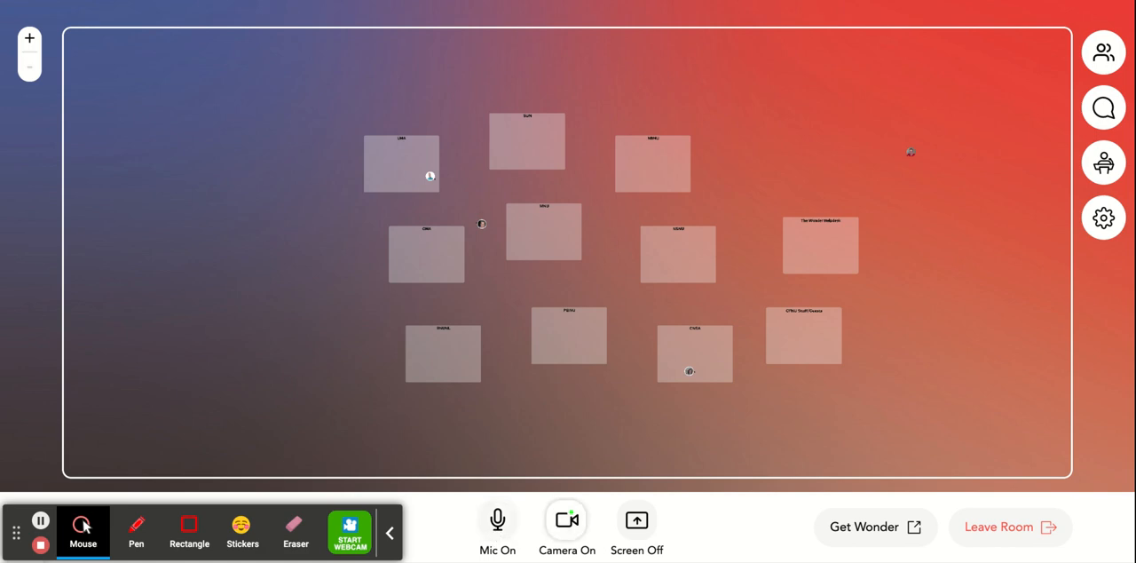
Show the Participants list, then switch the side panel to the Everyone chat.
{"action": "left_click", "coordinate": [1101, 59]}
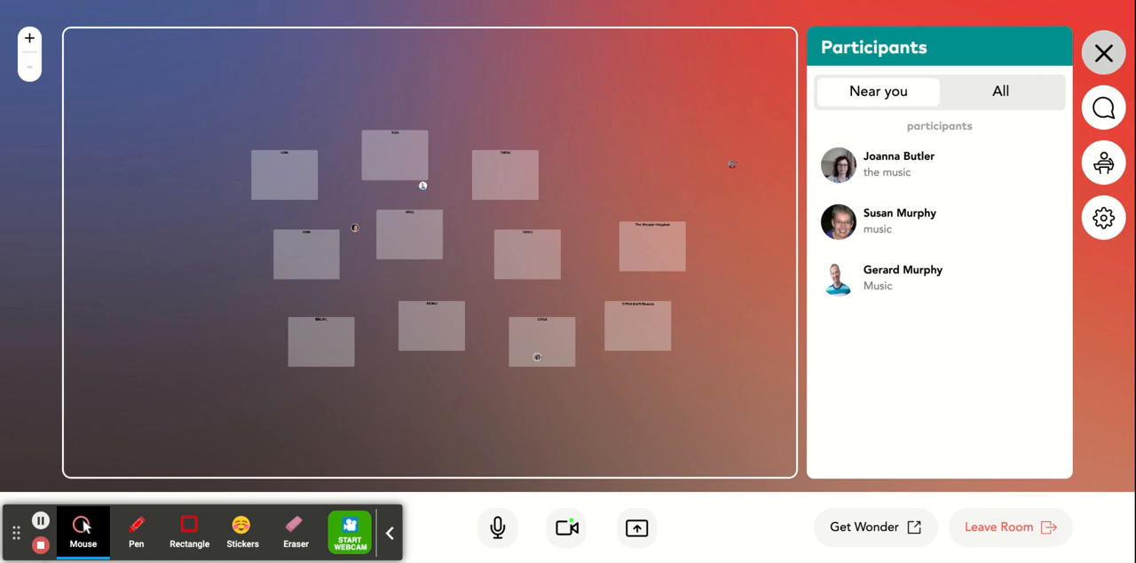
{"action": "left_click", "coordinate": [1103, 108]}
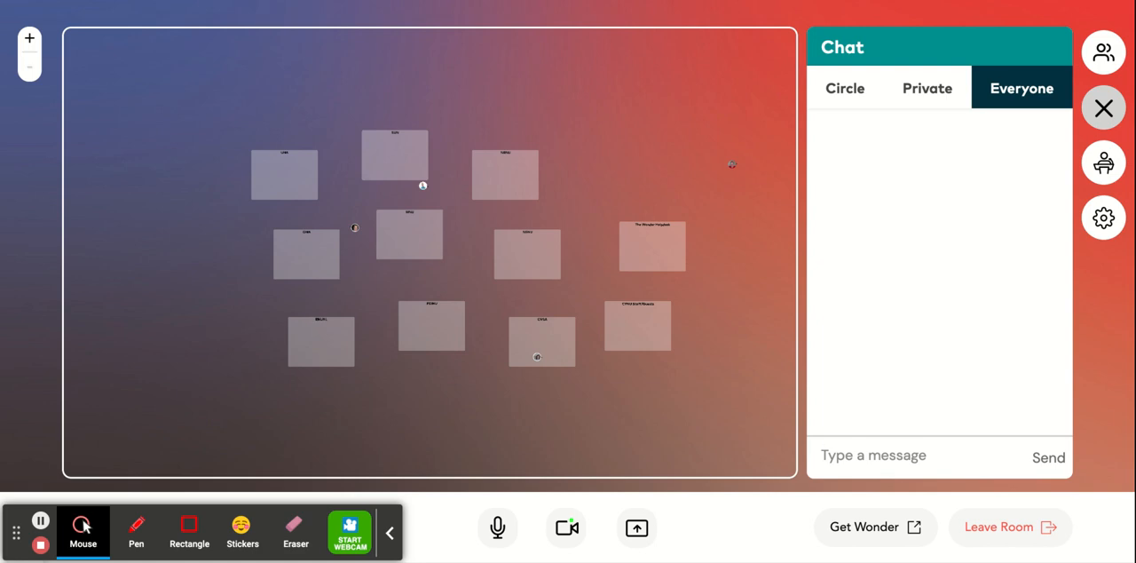
View the Broadcast host-features panel, then the room Settings panel.
{"action": "left_click", "coordinate": [1111, 167]}
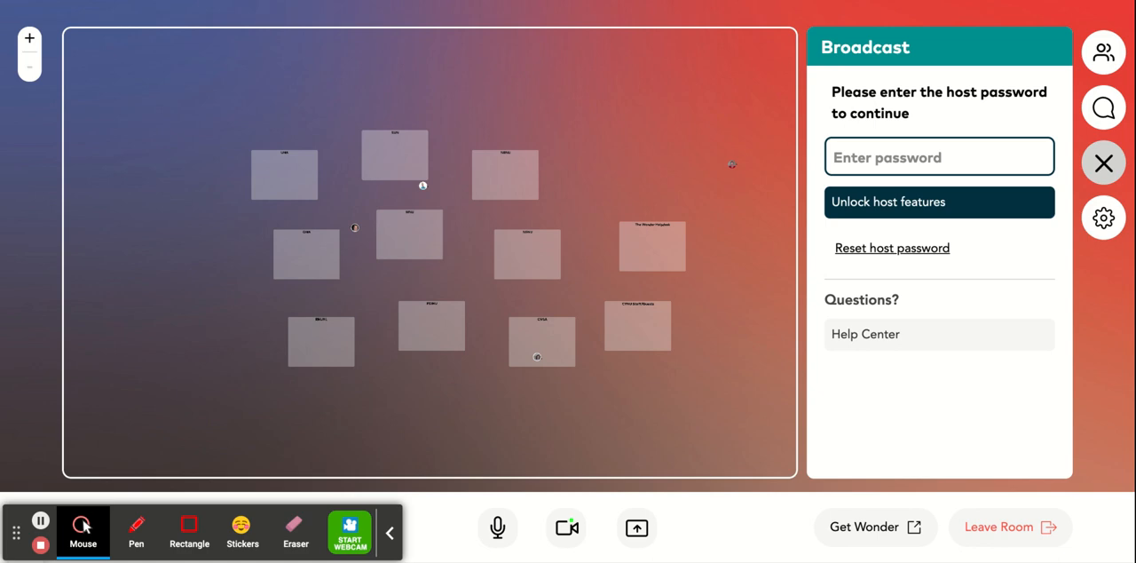
{"action": "left_click", "coordinate": [1111, 225]}
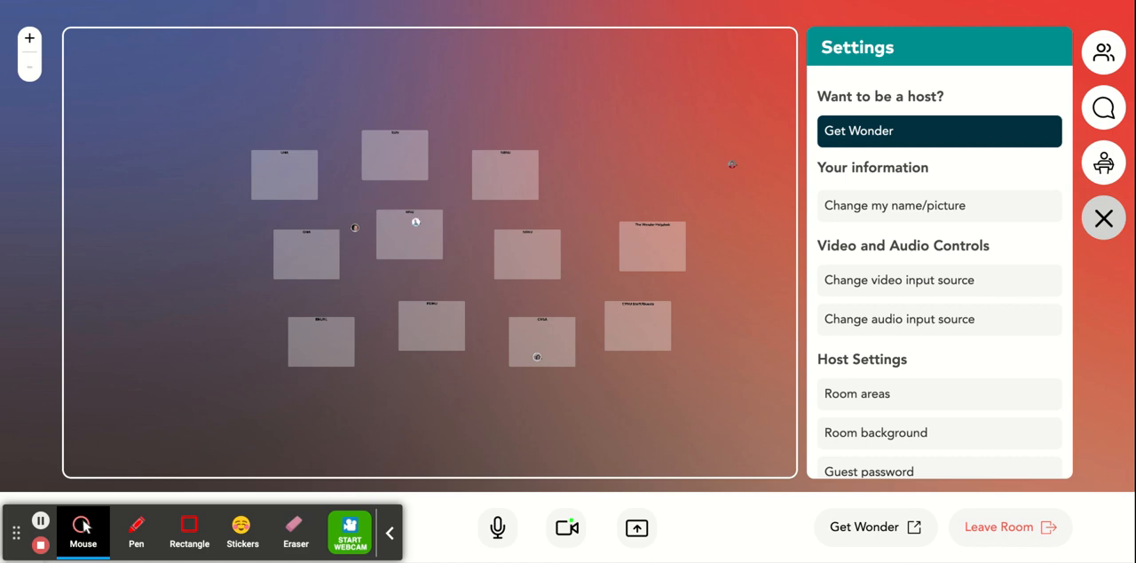
Close the Settings panel so the room map fills the full width.
{"action": "left_click", "coordinate": [722, 48]}
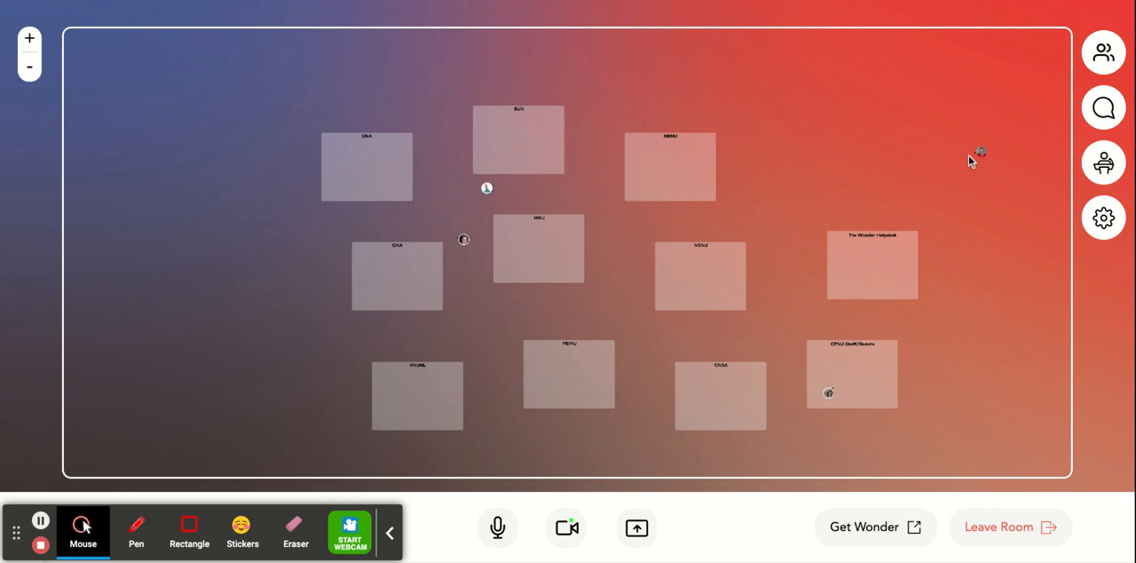
Walk your avatar left from the map's right edge toward the central rooms.
{"action": "left_click", "coordinate": [905, 165]}
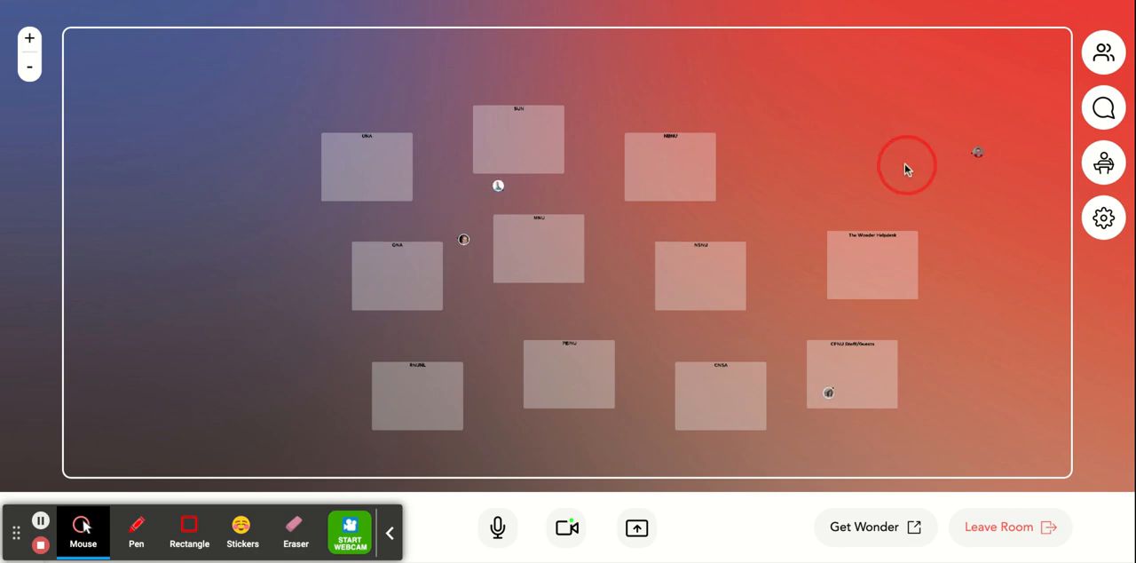
{"action": "left_click", "coordinate": [794, 185]}
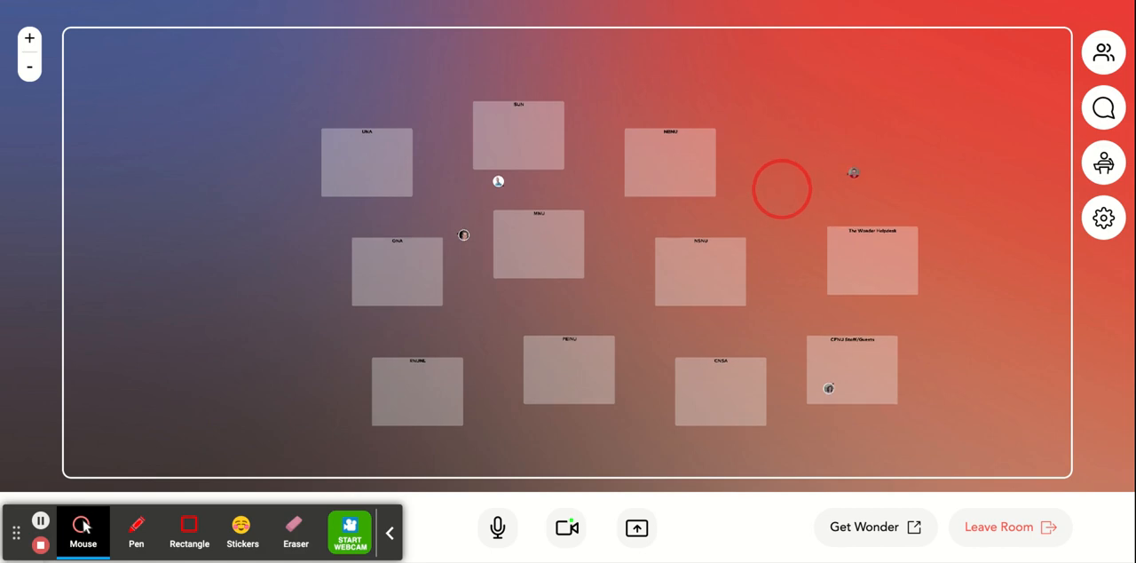
{"action": "left_click", "coordinate": [730, 205]}
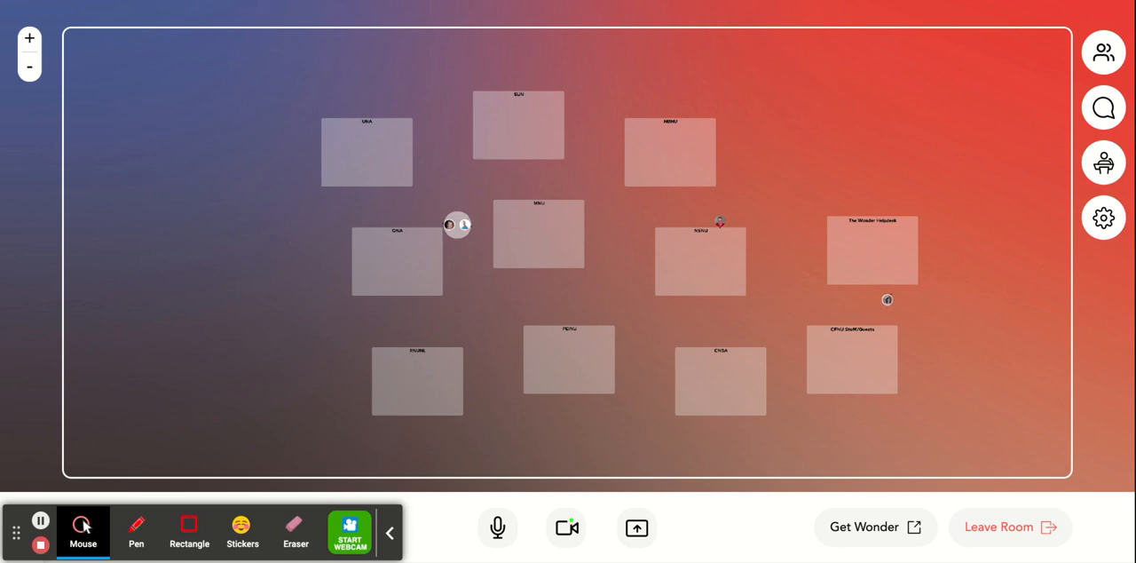
{"action": "mouse_move", "coordinate": [621, 217]}
{"action": "left_mouse_down"}
{"action": "mouse_move", "coordinate": [573, 218]}
{"action": "mouse_move", "coordinate": [775, 175]}
{"action": "mouse_move", "coordinate": [811, 154]}
{"action": "left_mouse_up"}
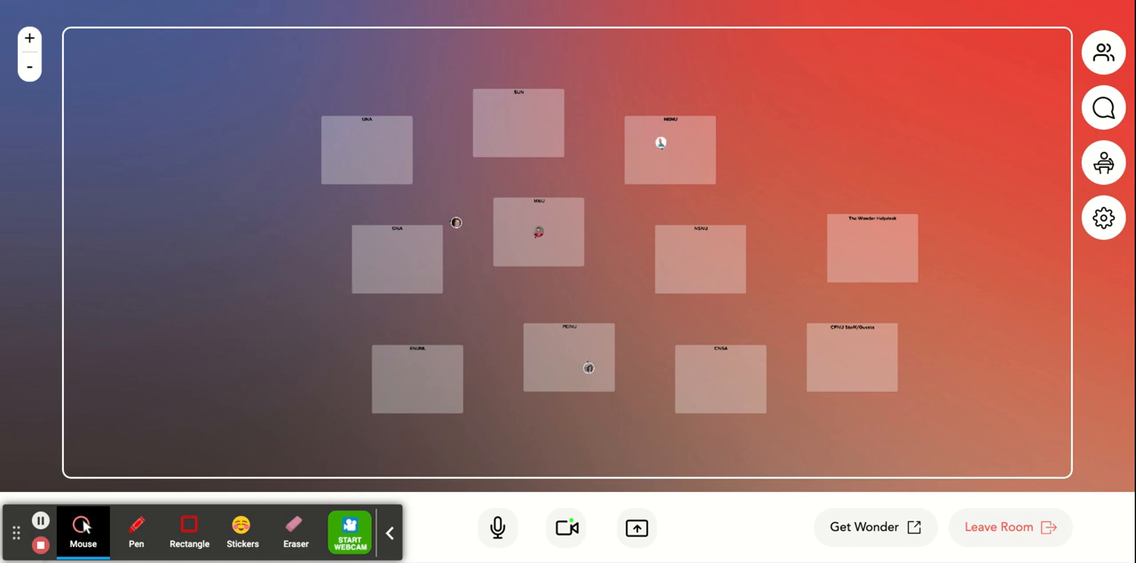
Move your avatar through NBNU into MNU to join the two-person circle on video.
{"action": "left_click", "coordinate": [664, 155]}
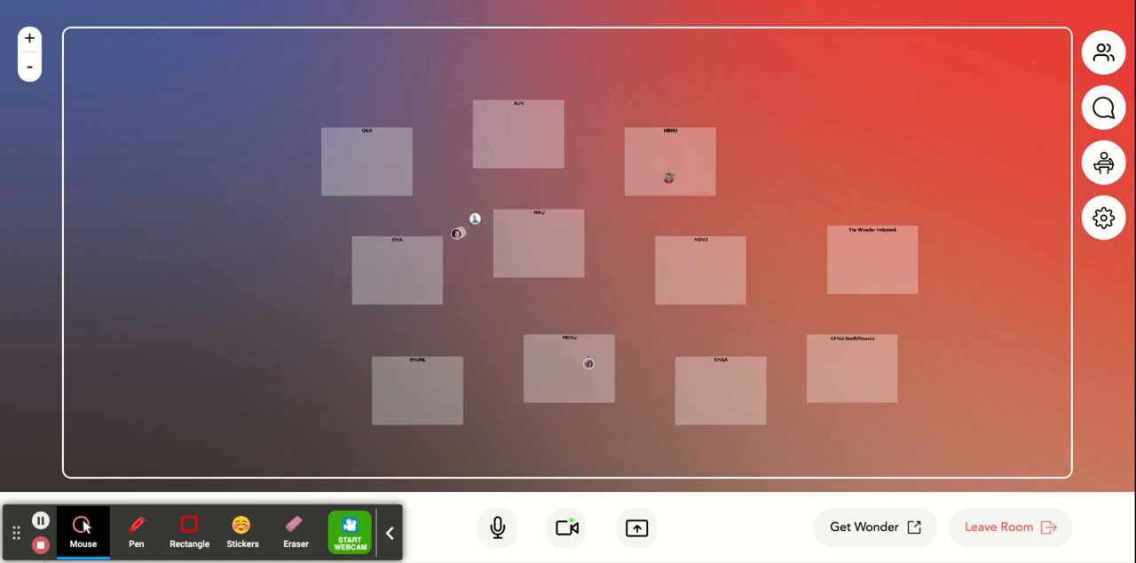
{"action": "left_click", "coordinate": [538, 244]}
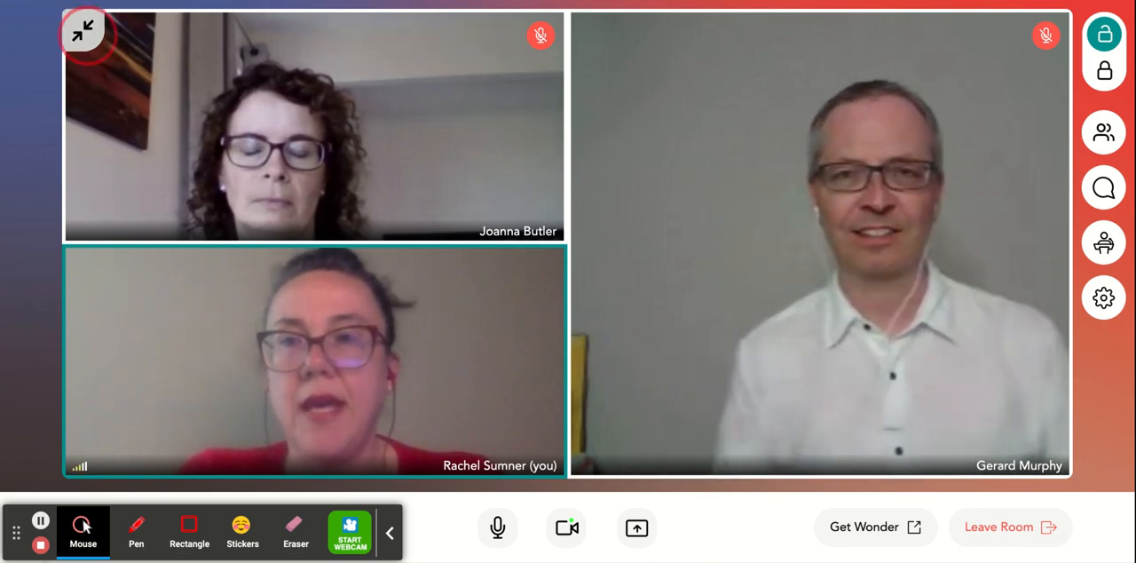
Collapse the circle's video feeds into small tiles above the map.
{"action": "left_click", "coordinate": [83, 31]}
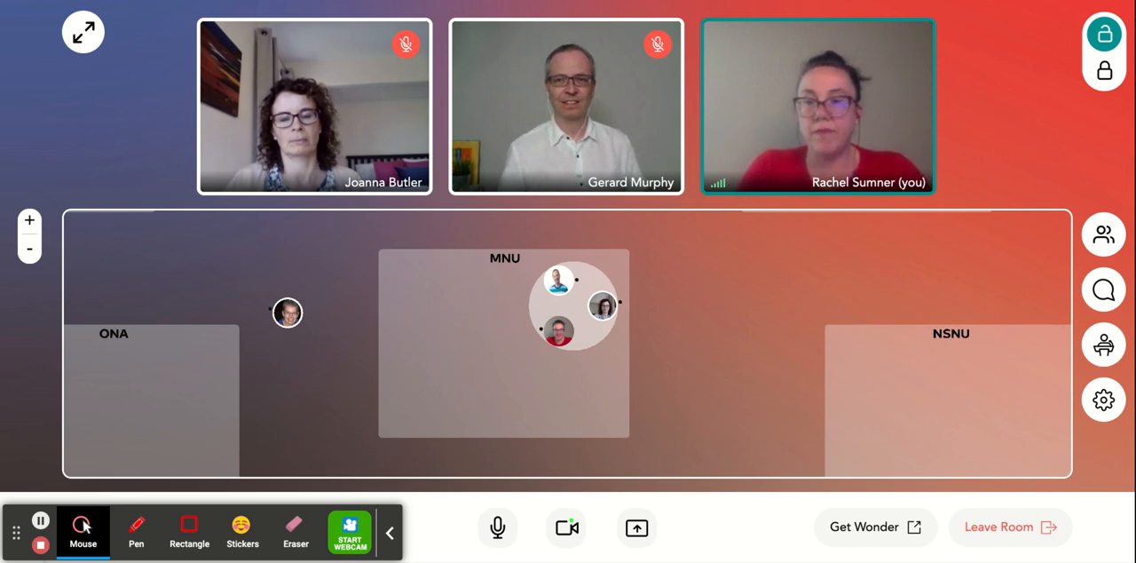
Leave the MNU circle and walk your avatar through NSNU toward PEINU and CNSA.
{"action": "left_click", "coordinate": [667, 336]}
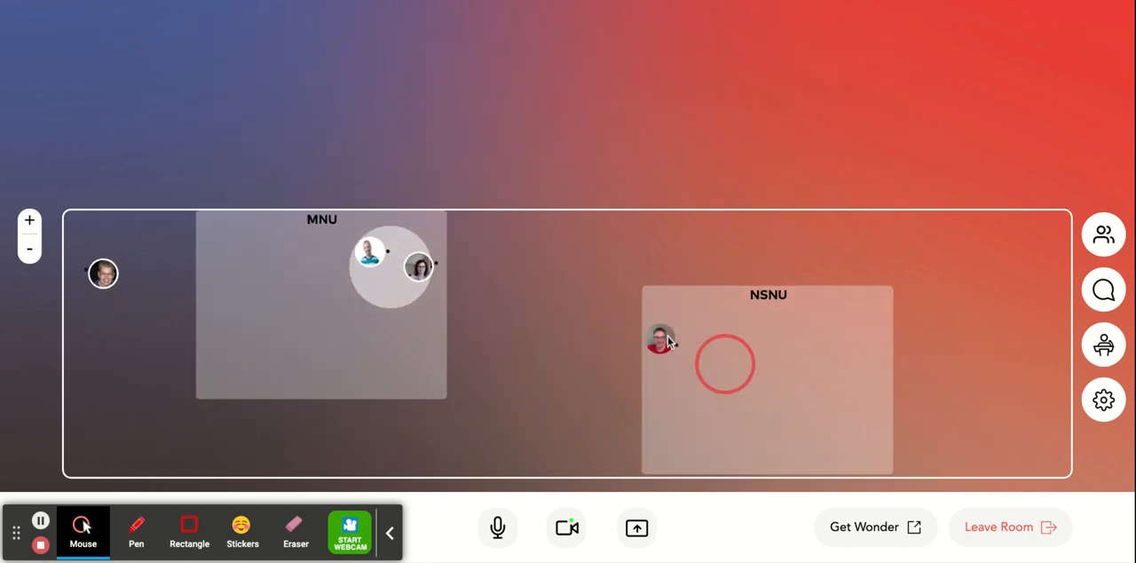
{"action": "mouse_move", "coordinate": [667, 335]}
{"action": "left_mouse_down"}
{"action": "mouse_move", "coordinate": [641, 390]}
{"action": "mouse_move", "coordinate": [622, 399]}
{"action": "mouse_move", "coordinate": [677, 394]}
{"action": "left_mouse_up"}
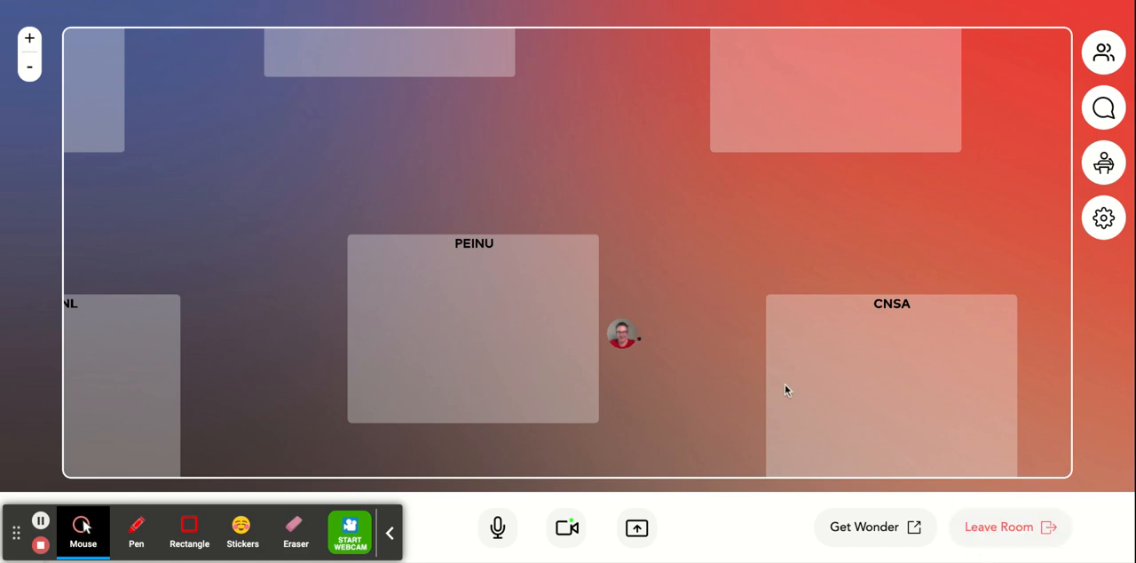
Walk your avatar past CNSA right into The Wonder Helpdesk room.
{"action": "left_click", "coordinate": [705, 309]}
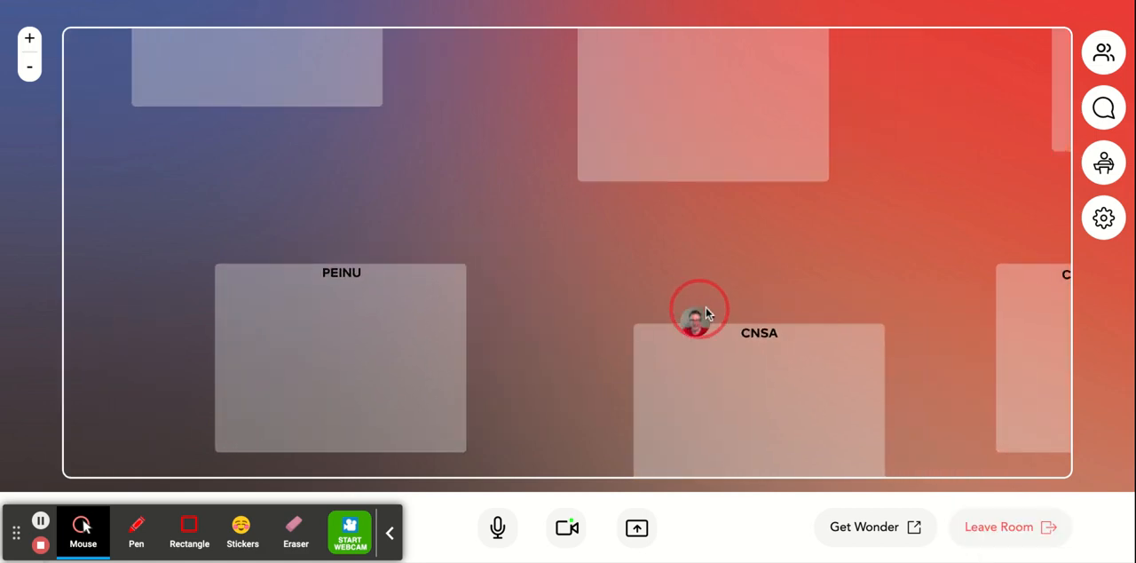
{"action": "mouse_move", "coordinate": [699, 309]}
{"action": "left_mouse_down"}
{"action": "mouse_move", "coordinate": [915, 256]}
{"action": "mouse_move", "coordinate": [885, 192]}
{"action": "left_mouse_up"}
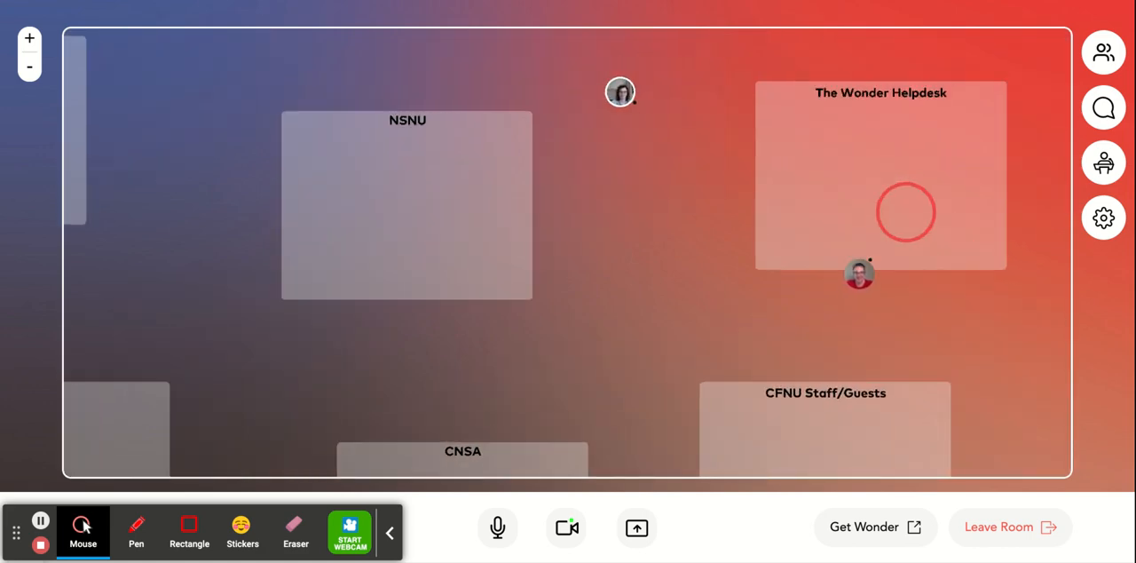